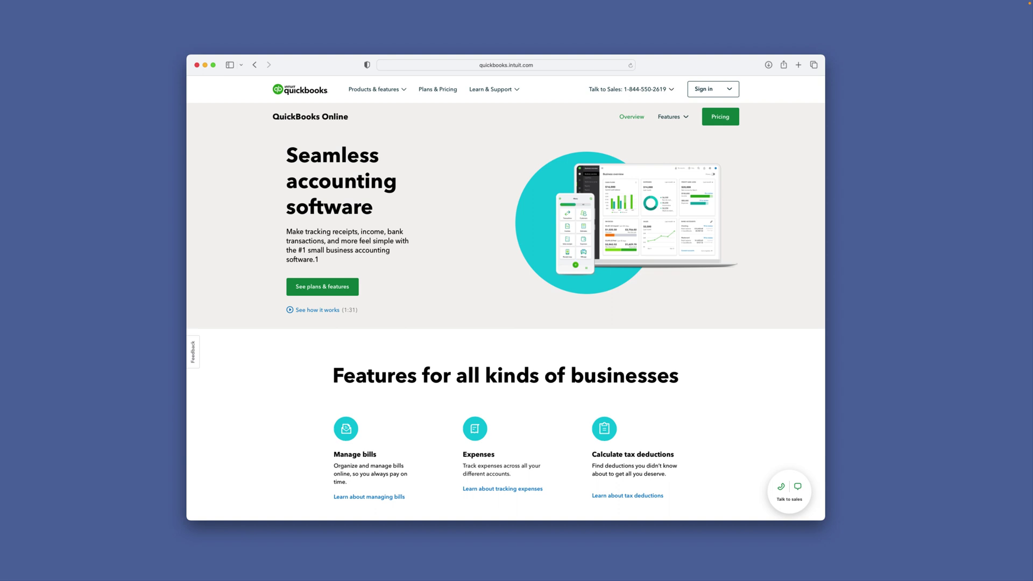
scroll(505, 322, "down", 5)
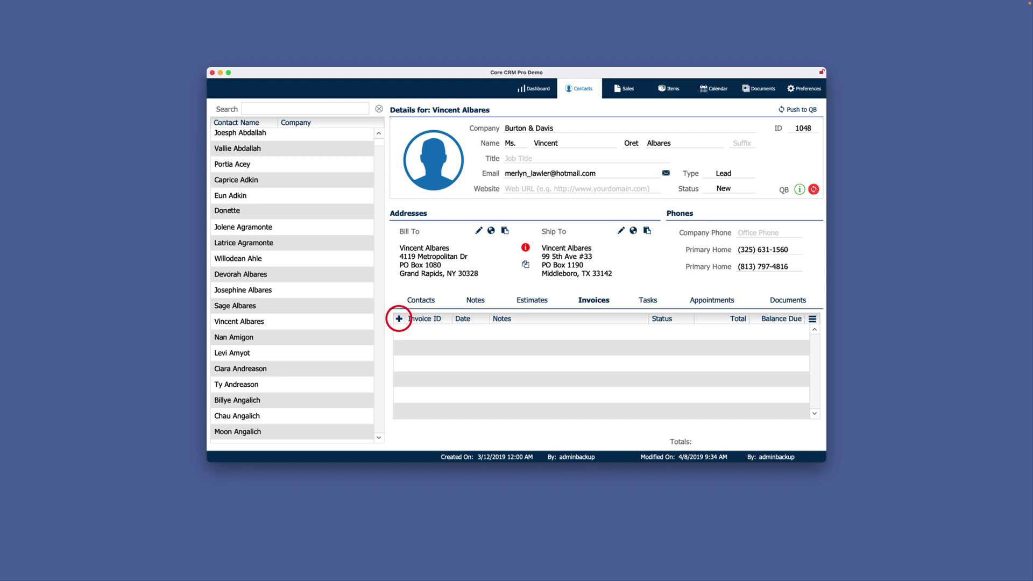
- Add a new invoice from the Burton & Davis contact's Invoices tab
left_click(398, 319)
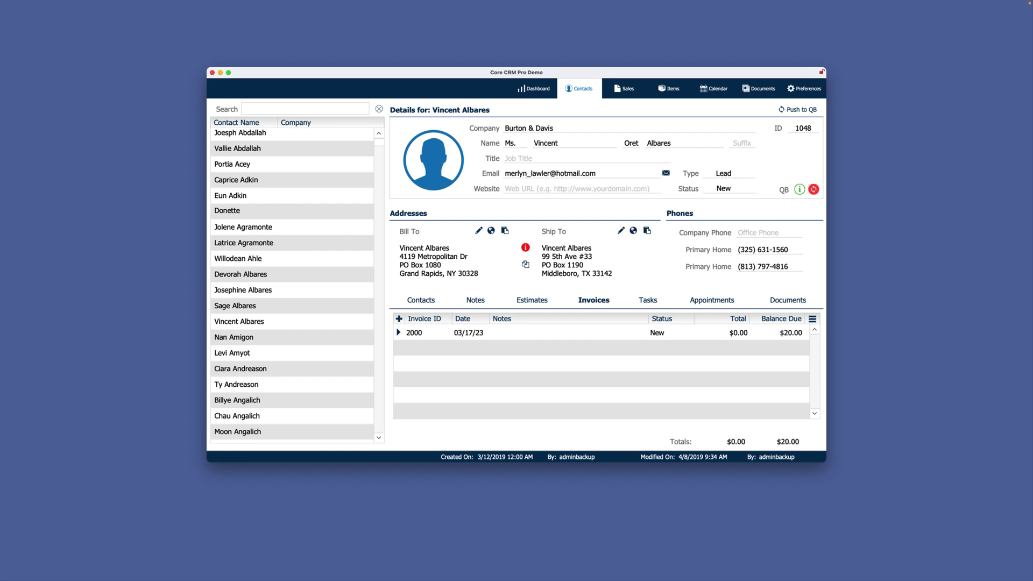
left_click(478, 232)
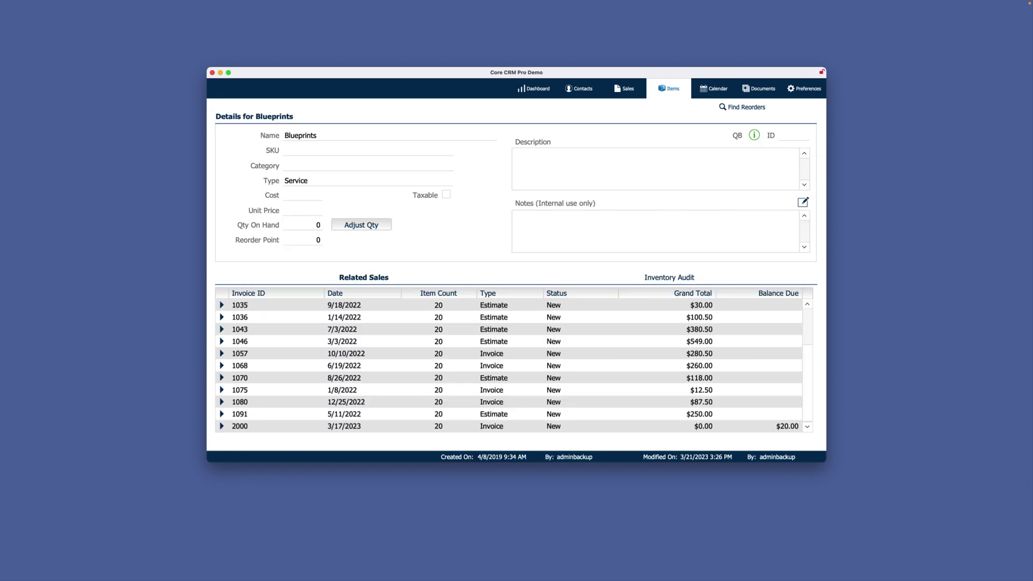
left_click(222, 426)
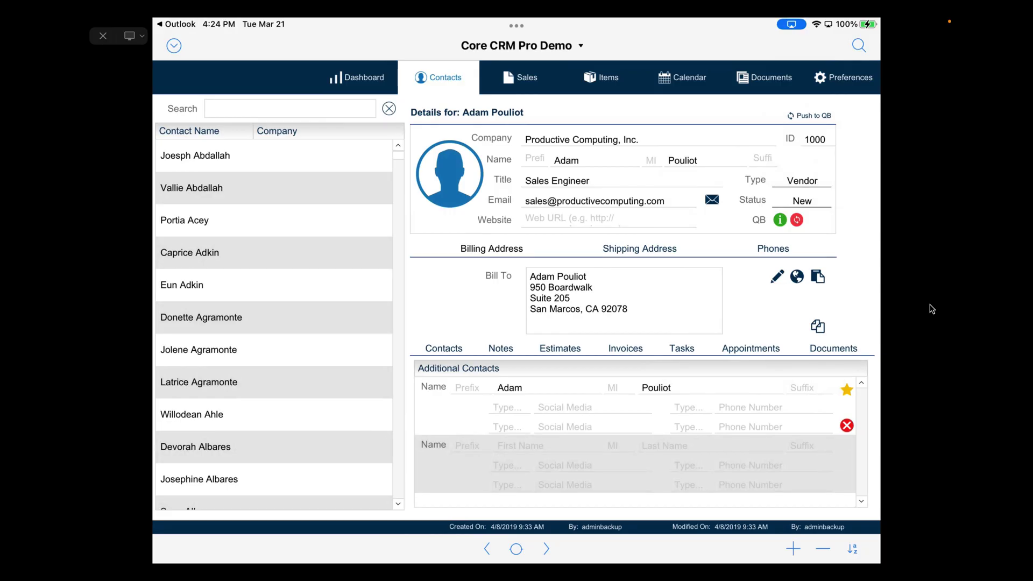
scroll(275, 323, "down", 8)
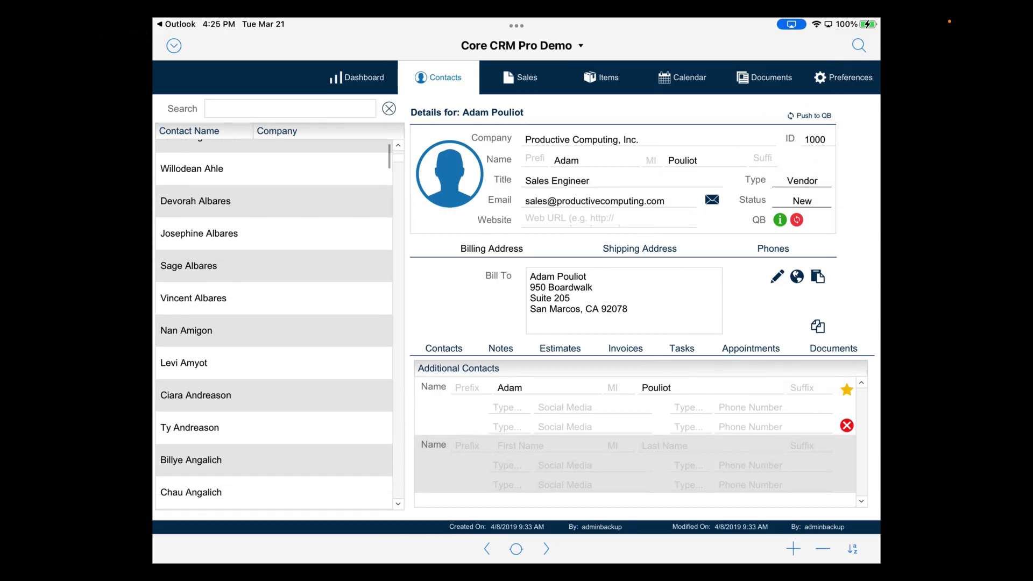
scroll(274, 322, "down", 1)
left_click(275, 274)
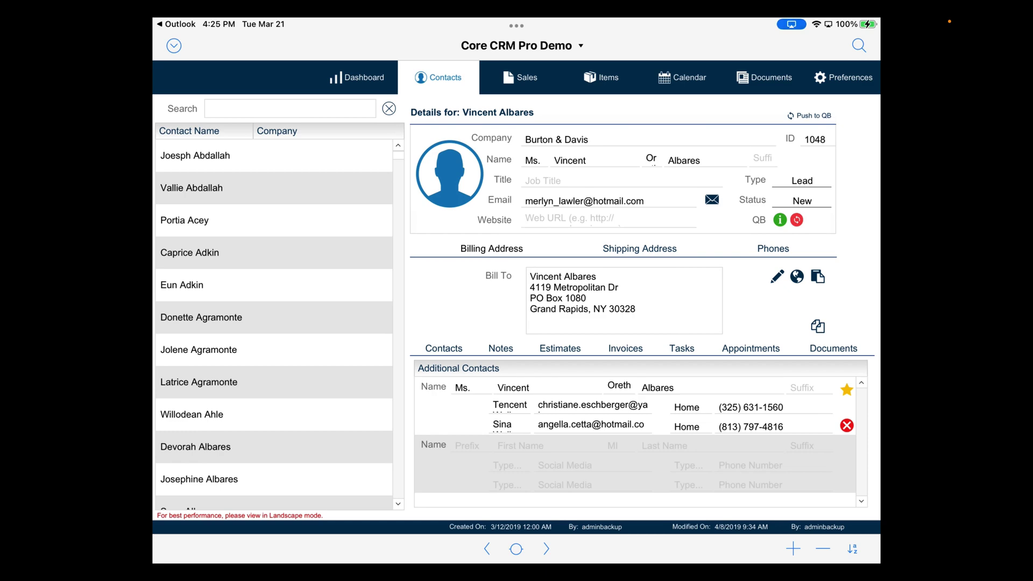
left_click(560, 348)
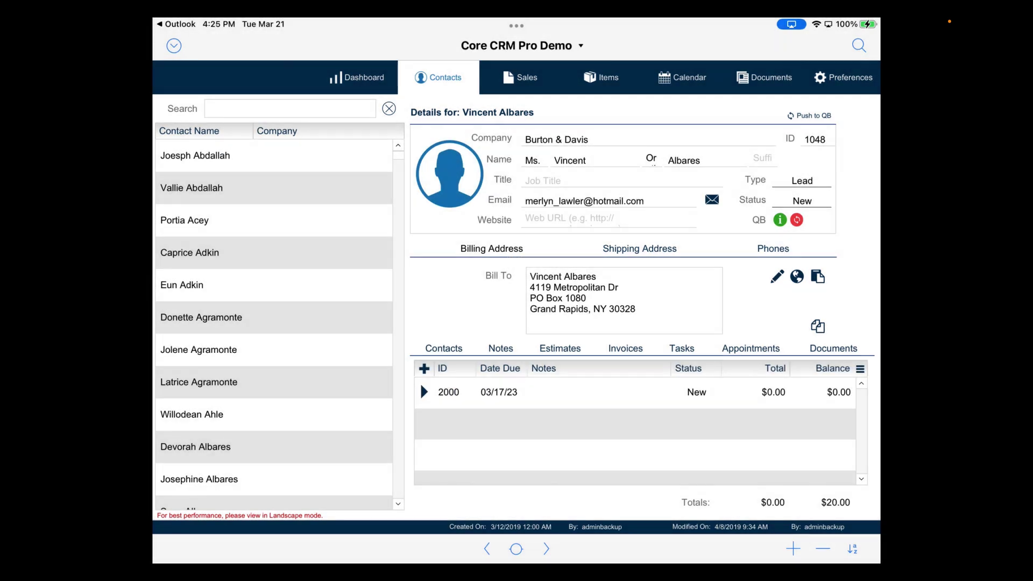
left_click(425, 392)
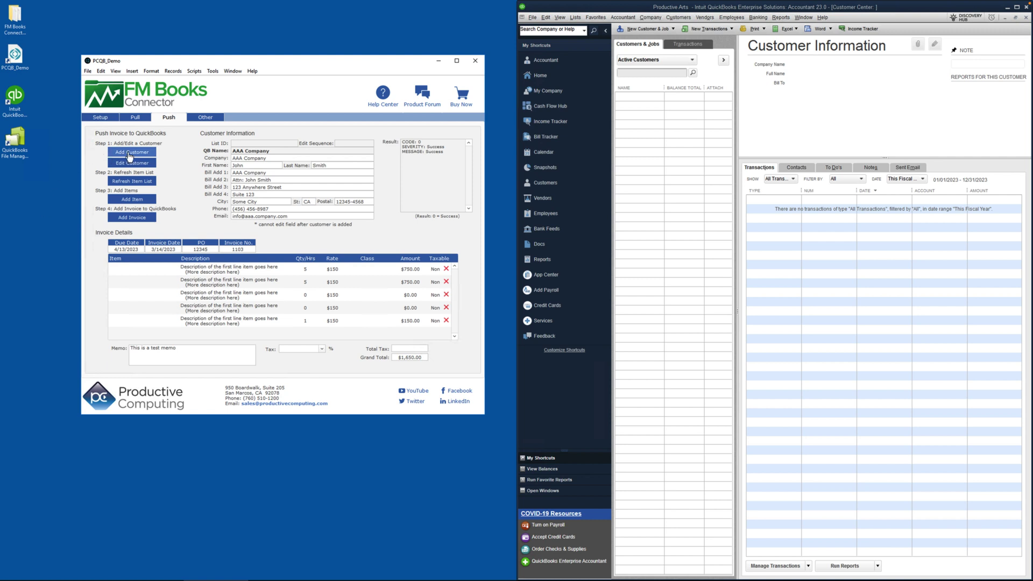
- Create AAA Company in QuickBooks Desktop with Step 1 'Add Customer' on the Push tab
left_click(132, 153)
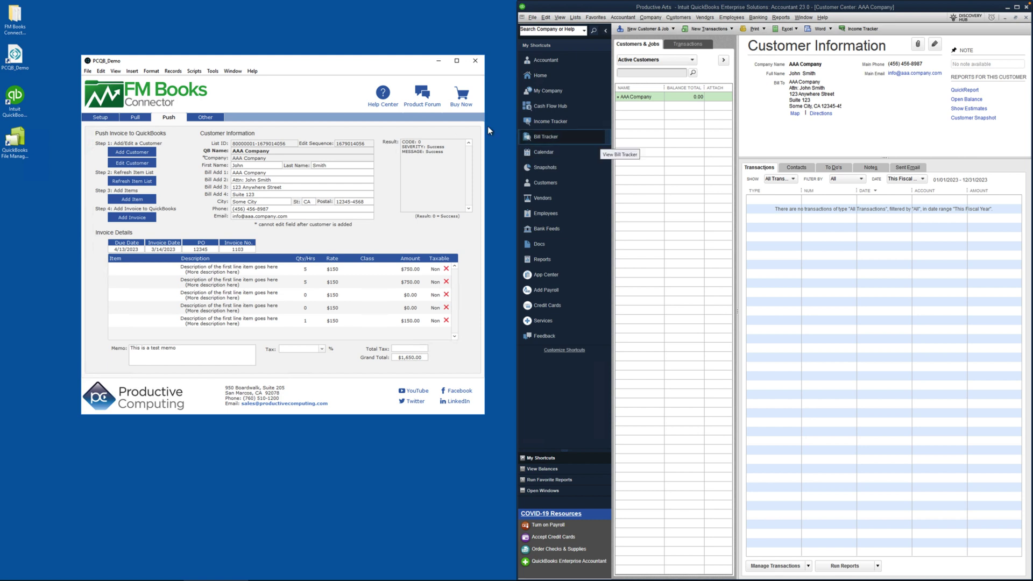
- Edit AAA Company in Customer Center so its contact first name is Johnny
left_click(638, 97)
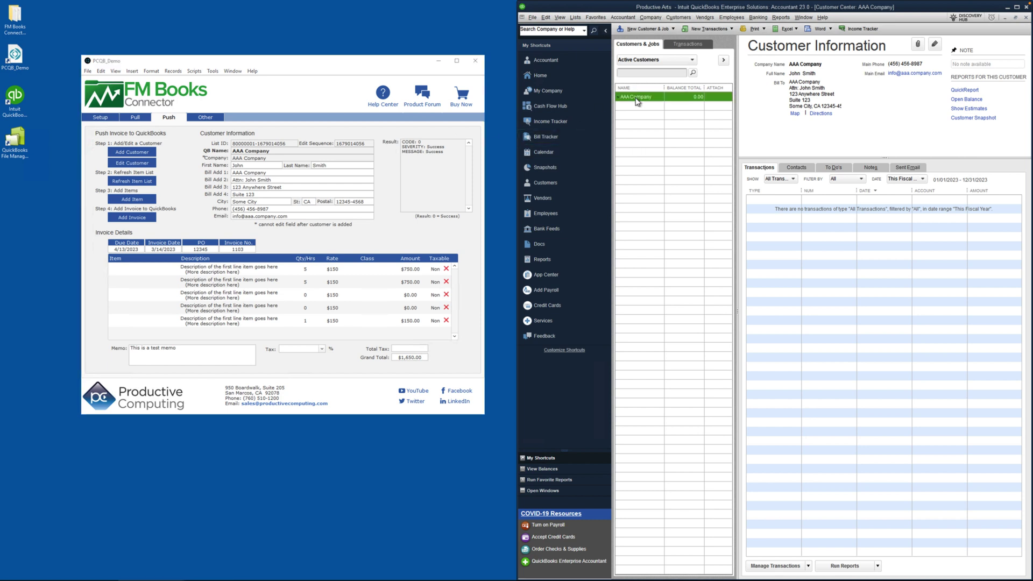
left_click(935, 45)
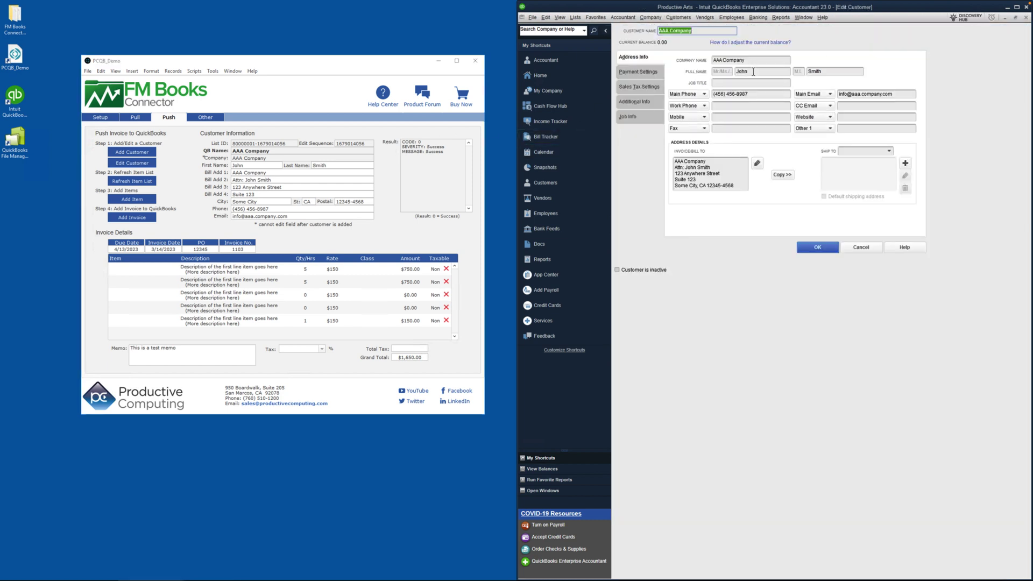
left_click(761, 71)
type("ny")
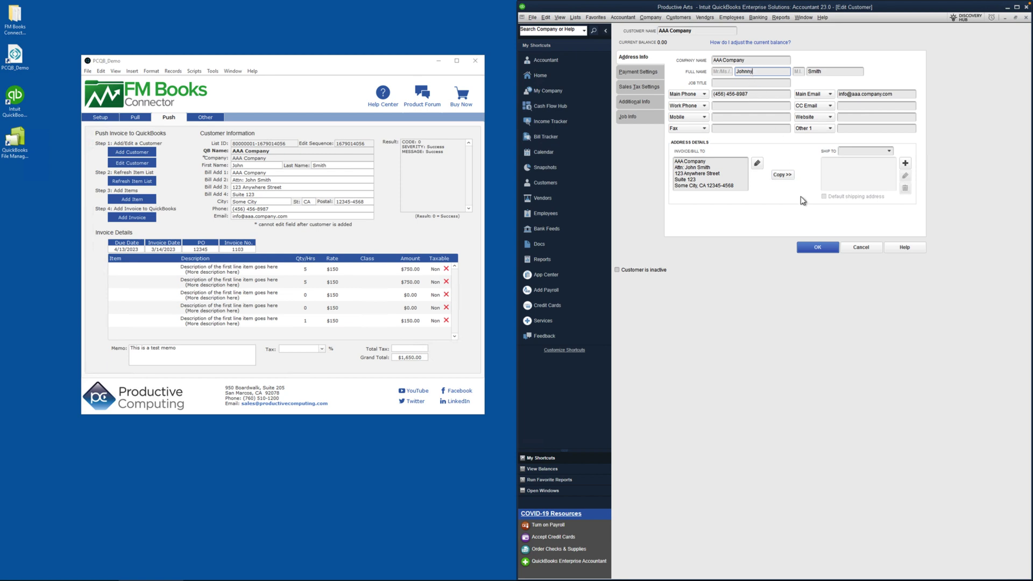
left_click(820, 249)
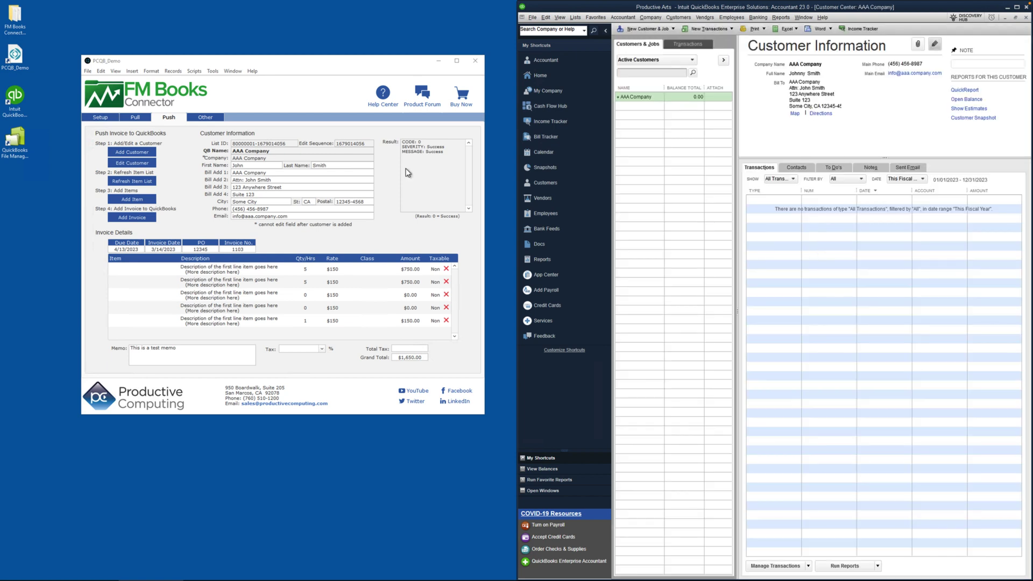
- Get Customers from QuickBooks on the Pull tab and load AAA Company's details
left_click(136, 117)
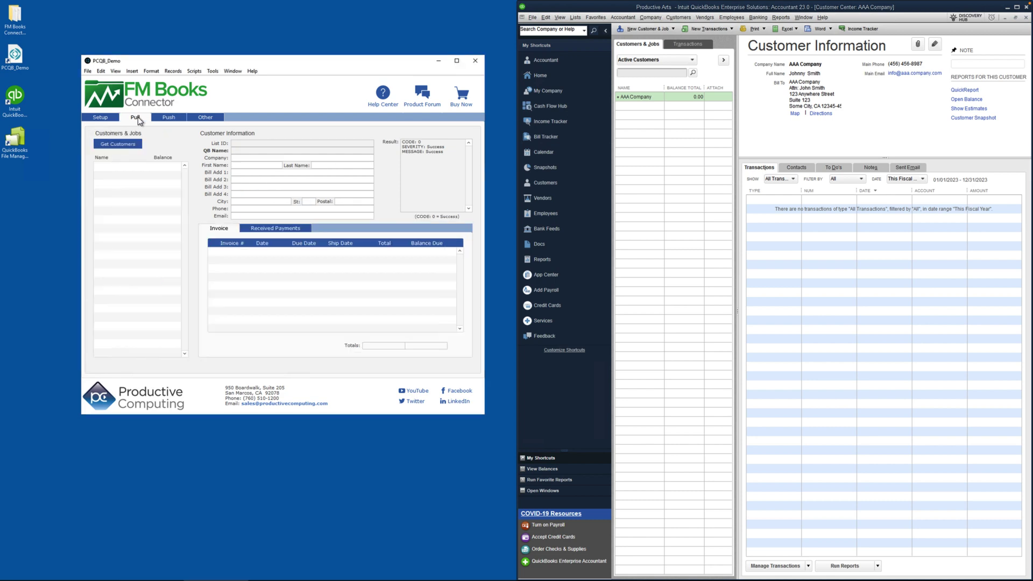
left_click(129, 146)
left_click(111, 166)
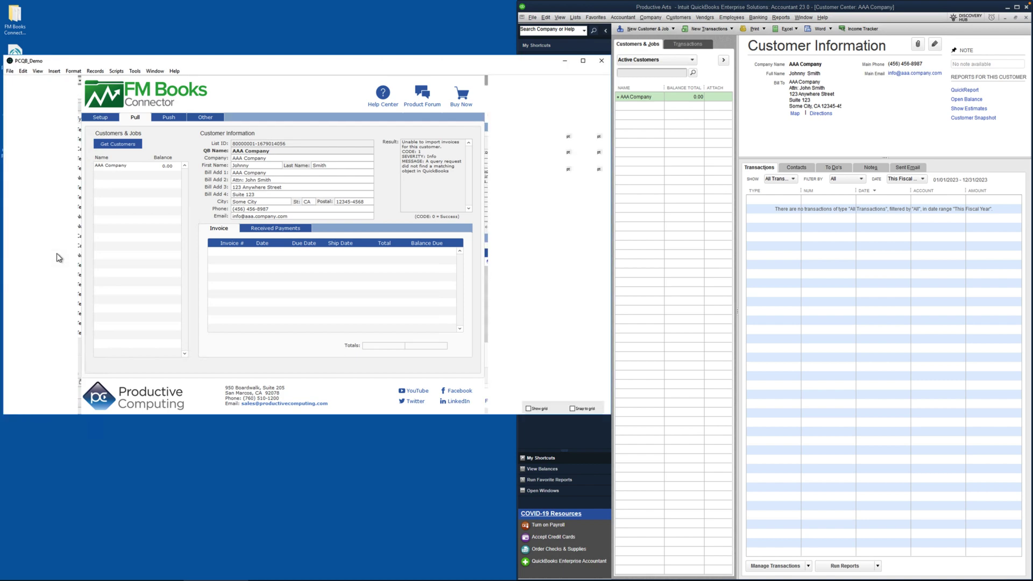
- Inspect the Pull All Customers Names script in Script Workspace, then leave Layout mode
key("ctrl+l")
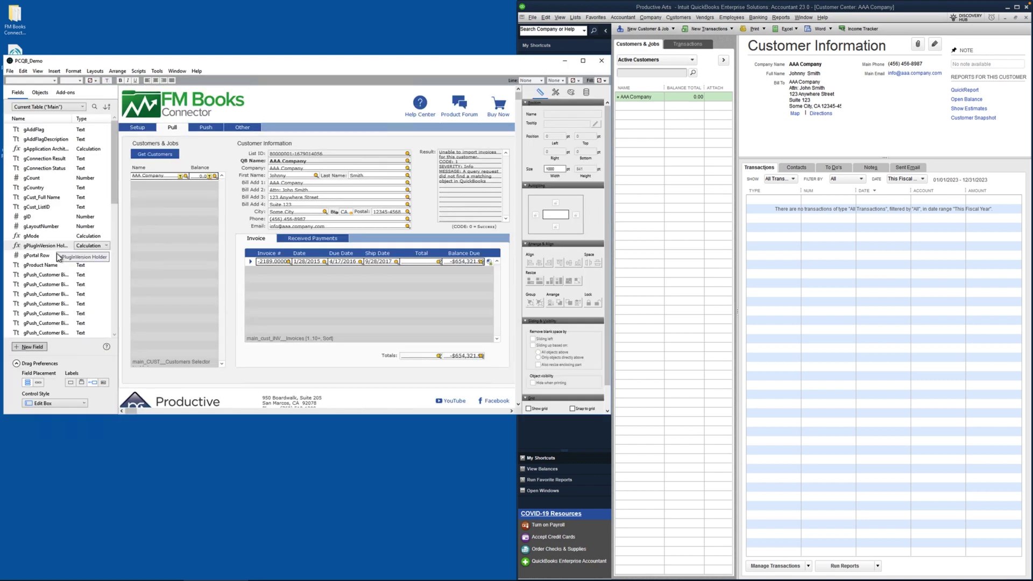
double_click(152, 155)
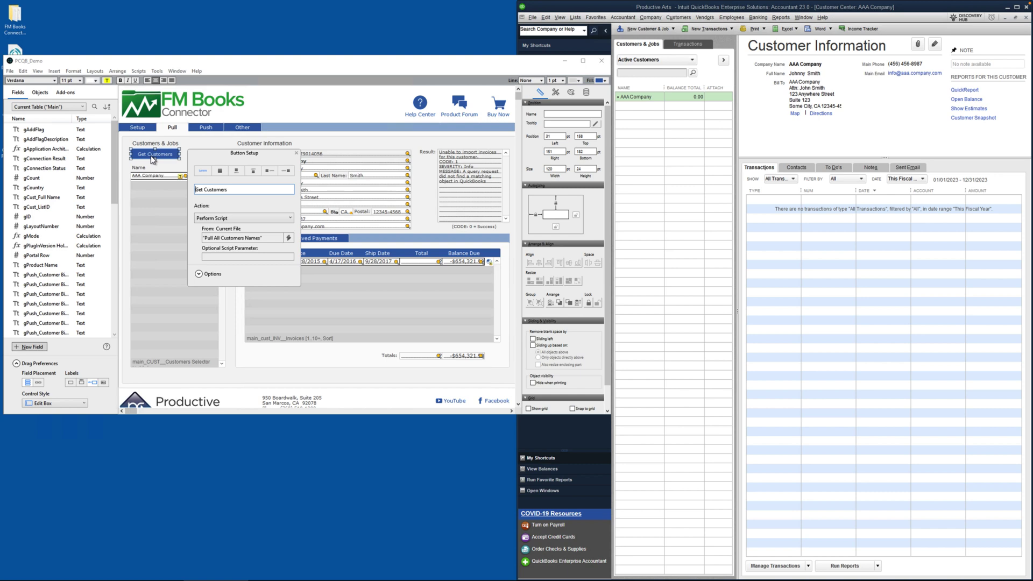
left_click(138, 71)
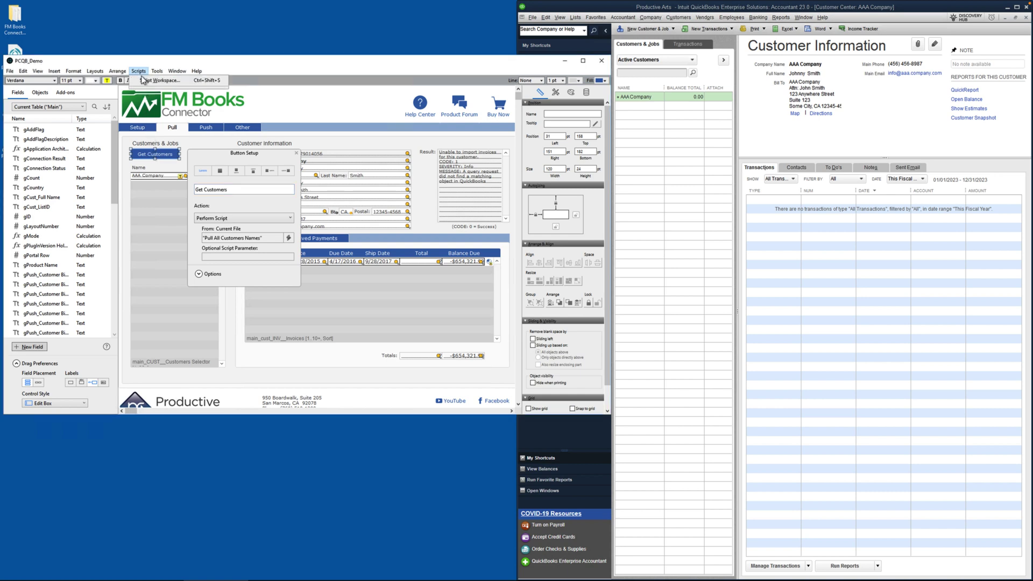
left_click(153, 81)
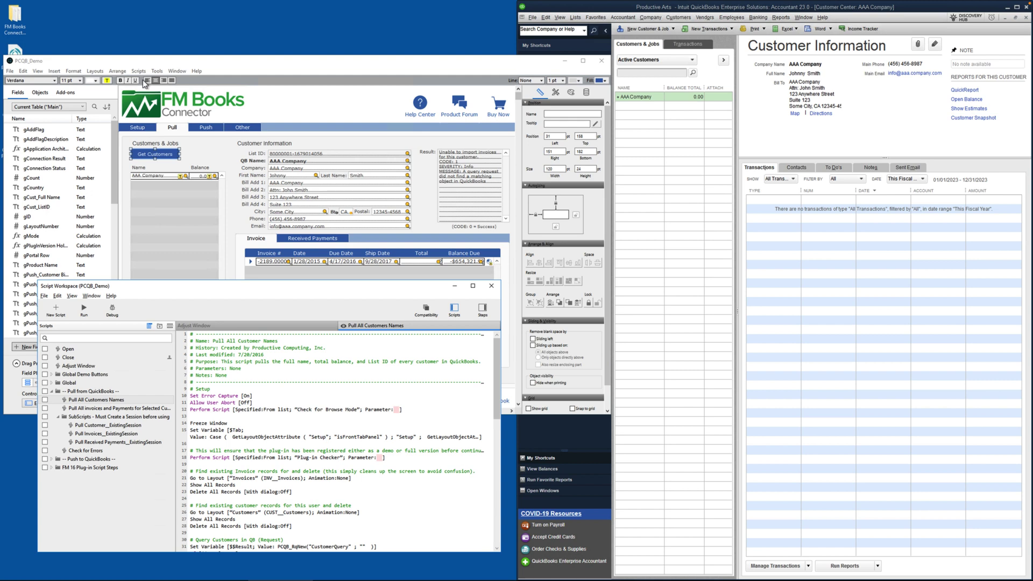
left_click(498, 550)
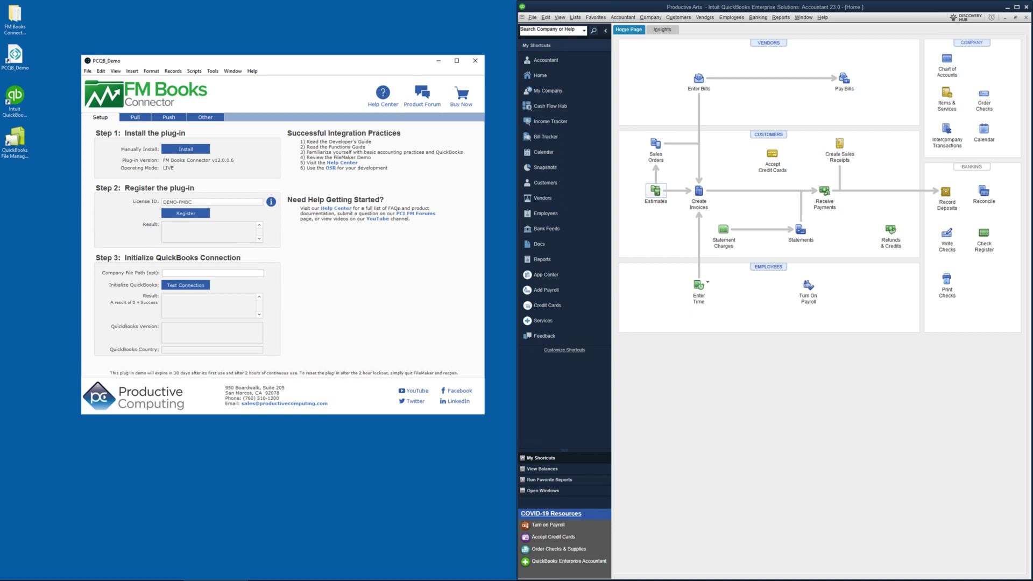
- Show the Other tab listing the QuickBooks areas the plug-in can access
left_click(205, 117)
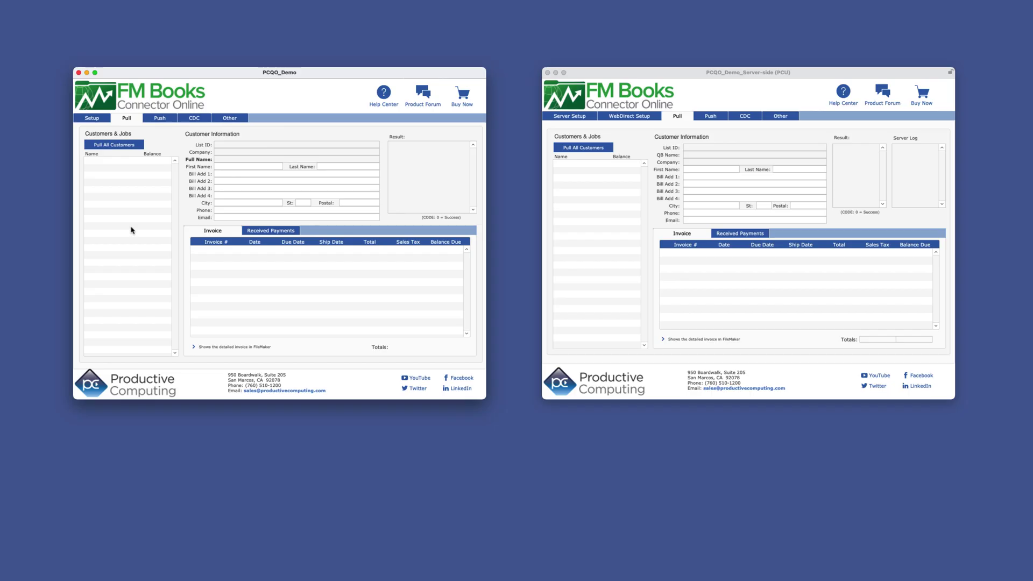
- Run Pull All Customers in both the PCQO_Demo client file and the server-side file
left_click(116, 146)
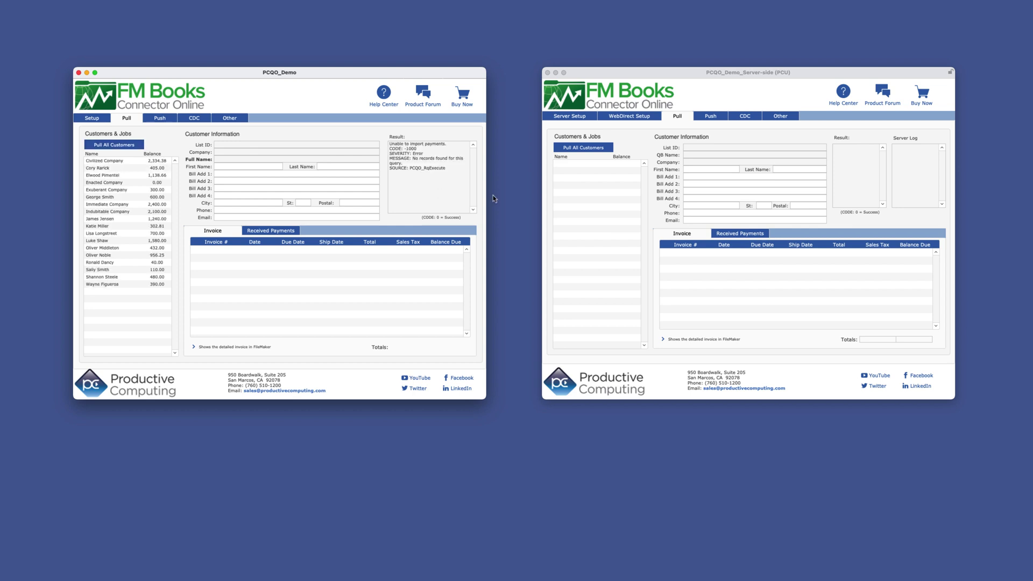
left_click(583, 148)
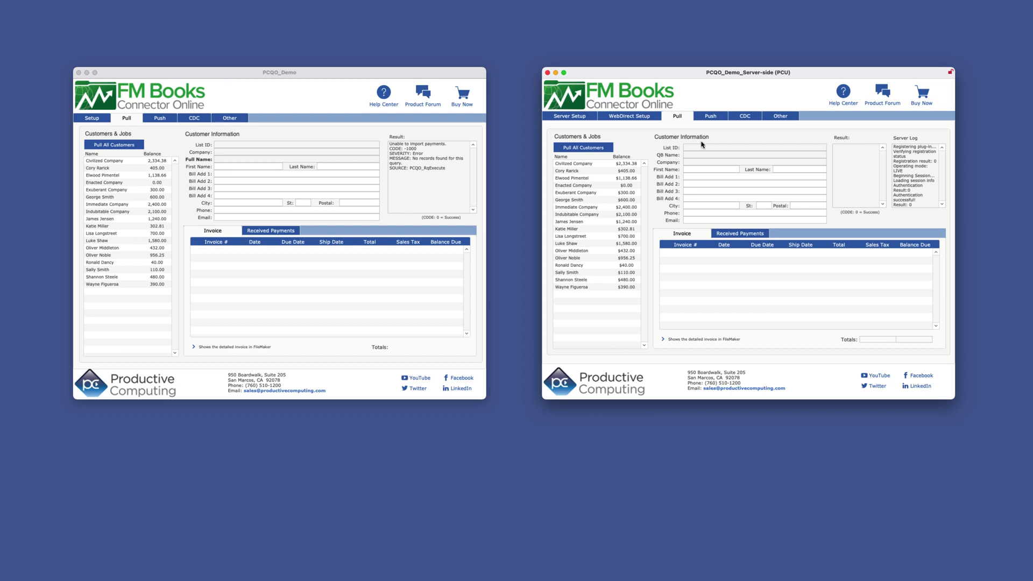
- Generate the sample customer Certified Company and push it to QuickBooks Online
left_click(711, 116)
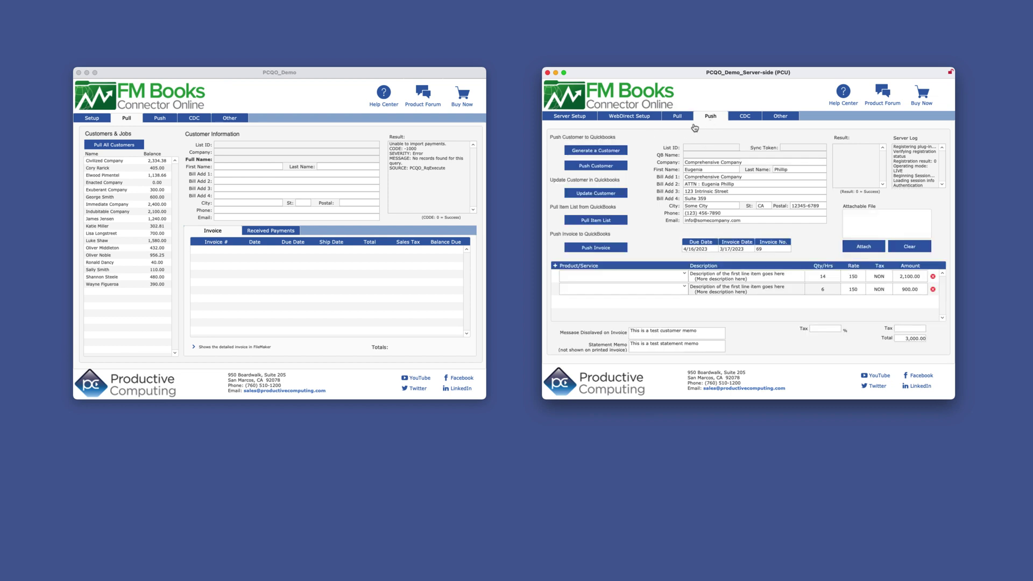
left_click(596, 151)
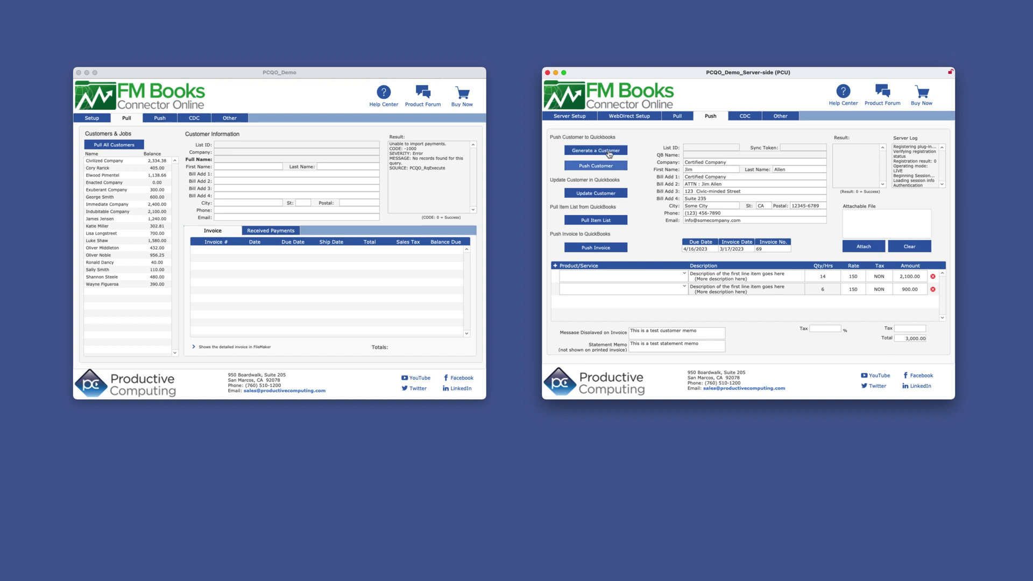
left_click(595, 166)
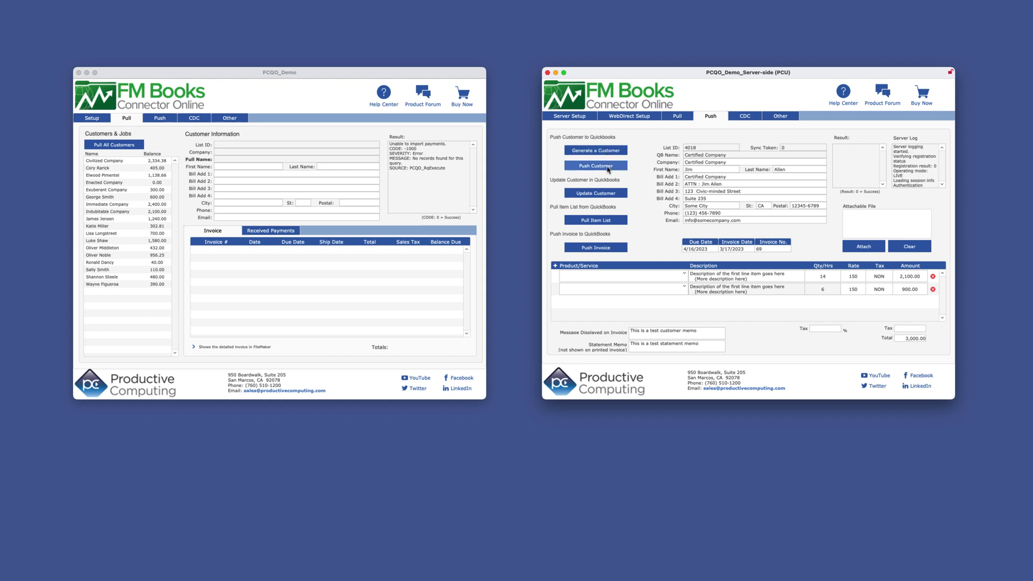
- Re-pull all customers in the server-side file to confirm Certified Company arrived
left_click(676, 117)
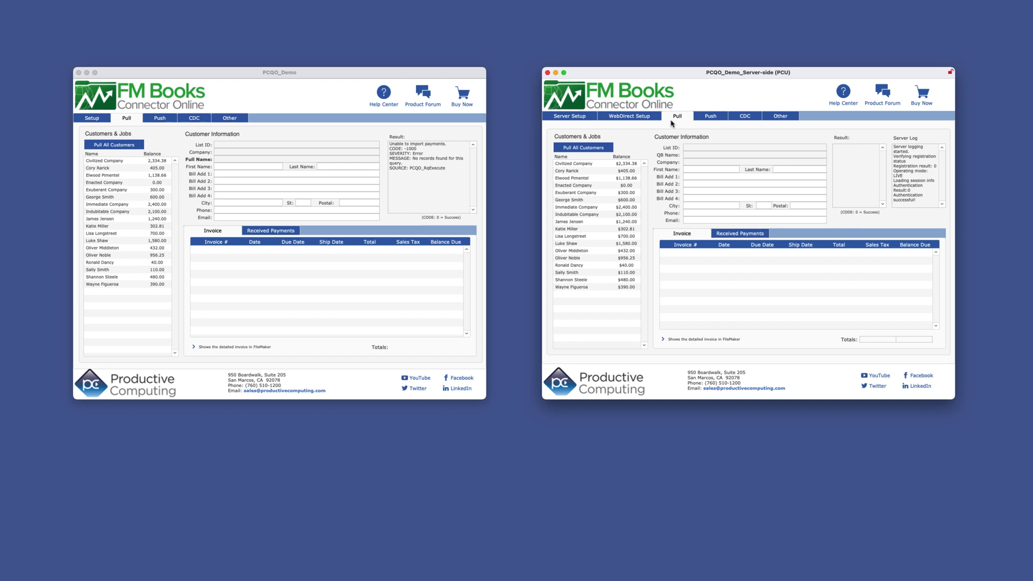
left_click(583, 149)
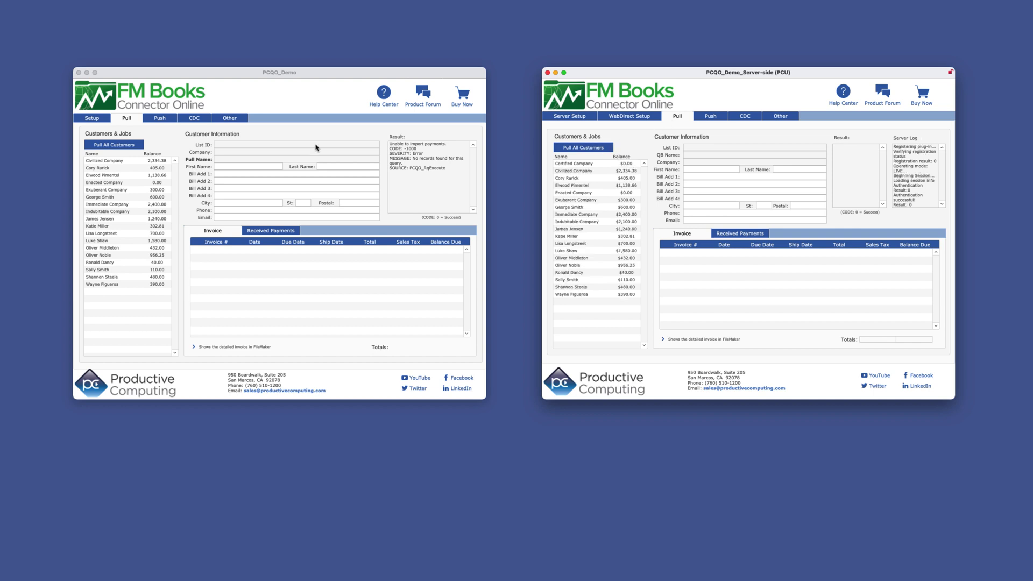
left_click(130, 146)
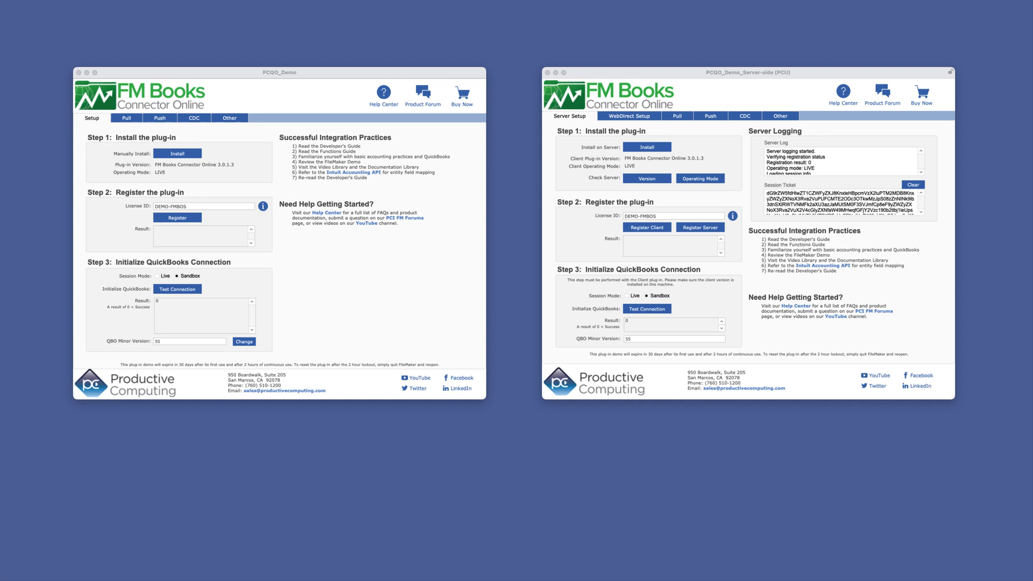
- Review the Online demo's tables, the Main table's 73 fields, and the relationships graph
key("ctrl+shift+d")
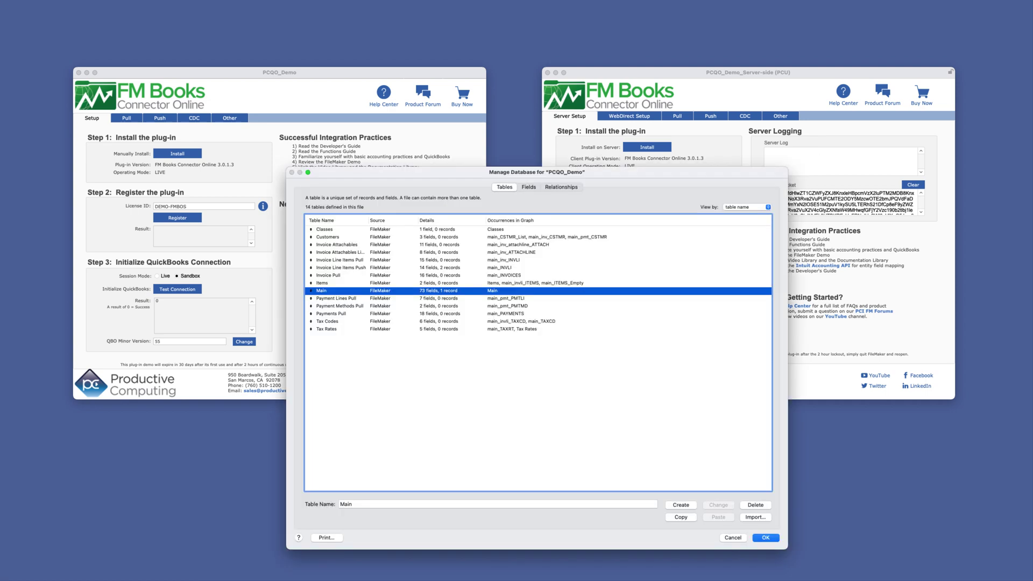
double_click(321, 291)
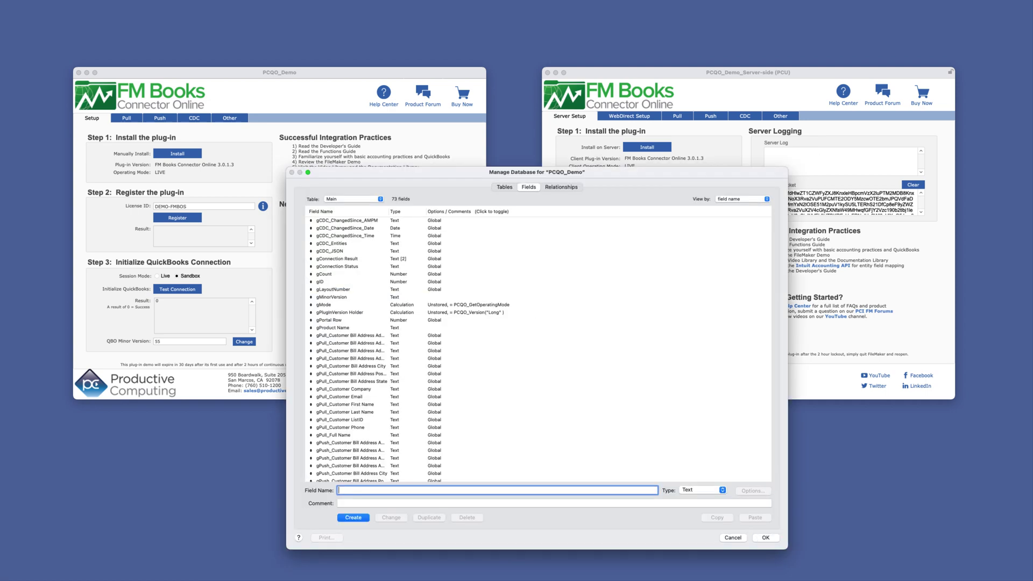
left_click(561, 186)
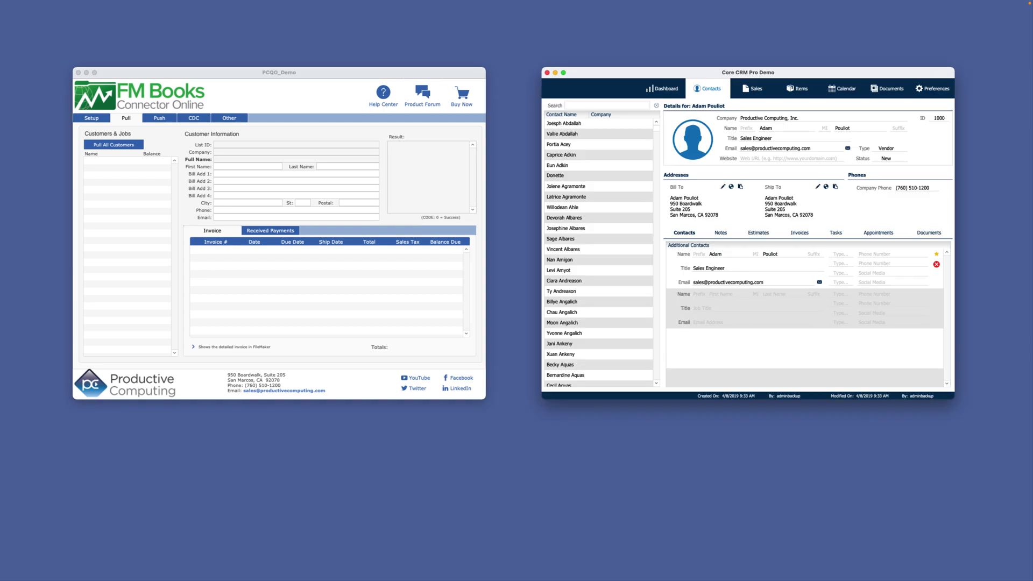
- View the Core CRM Pro Demo tables in Manage Database, then its scripts in Script Workspace
key("super+shift+d")
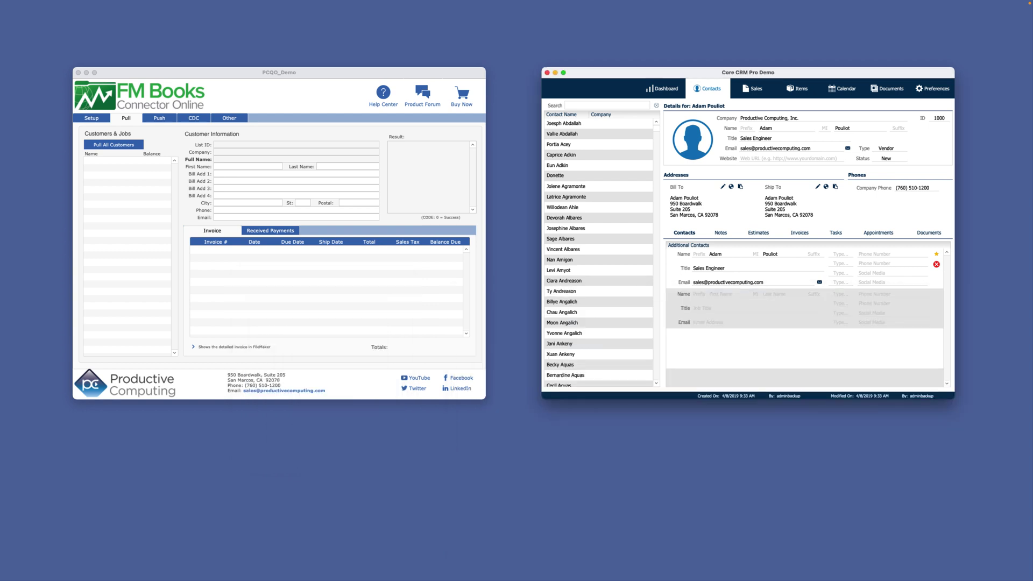
key("super+shift+s")
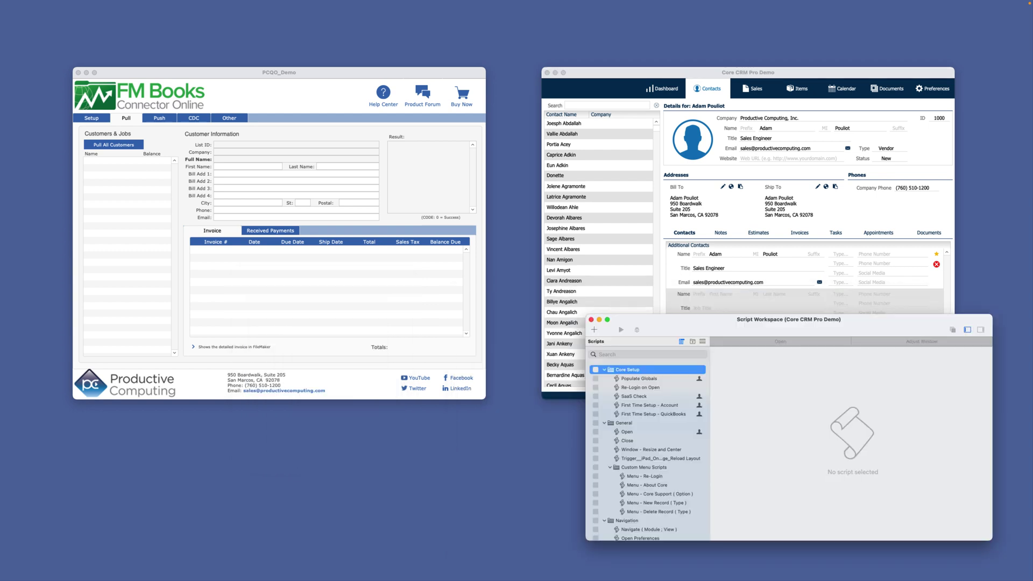